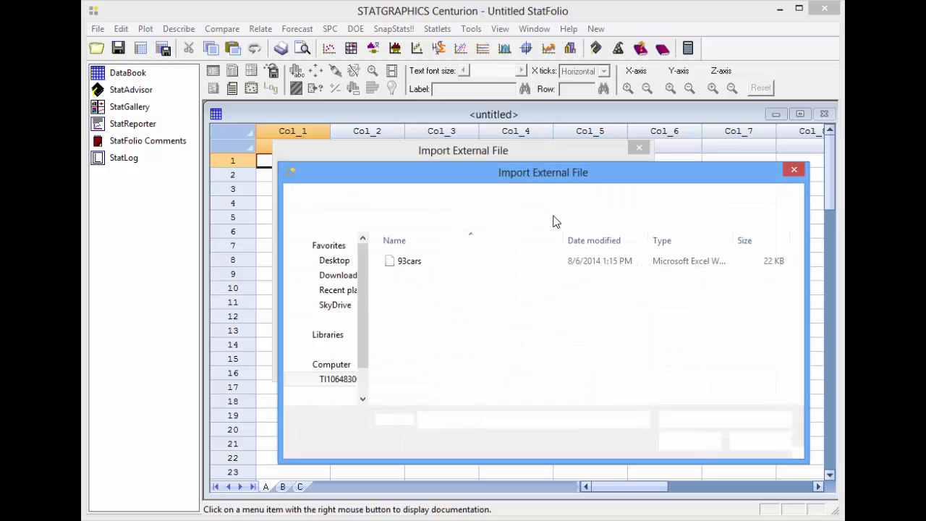
Step: Import Sheet1 of the Process data Excel file into the DataBook, using the header row as column names
{"action": "left_click", "coordinate": [432, 279]}
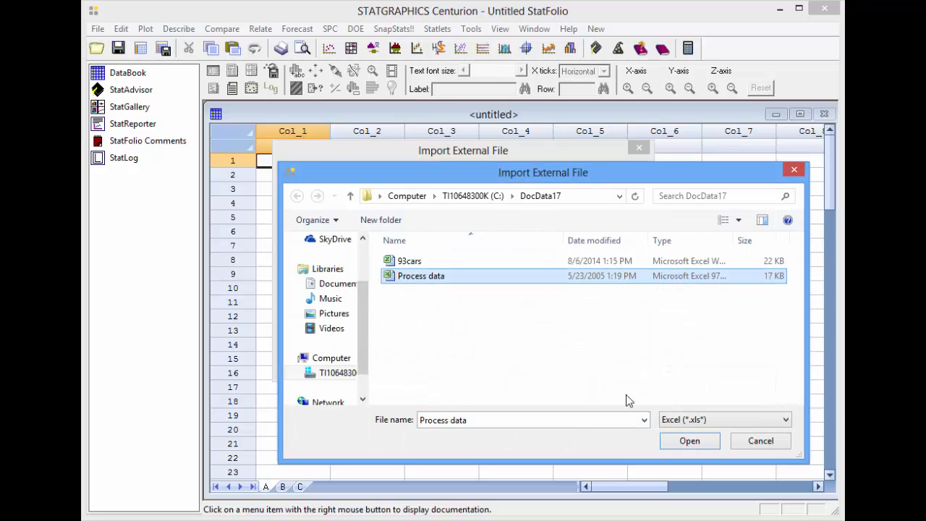
{"action": "left_click", "coordinate": [682, 444]}
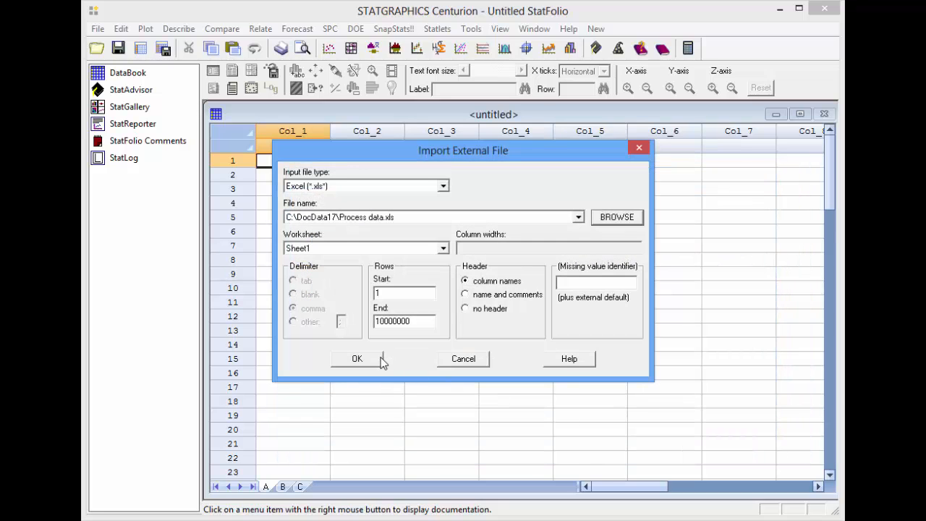
{"action": "left_click", "coordinate": [354, 358]}
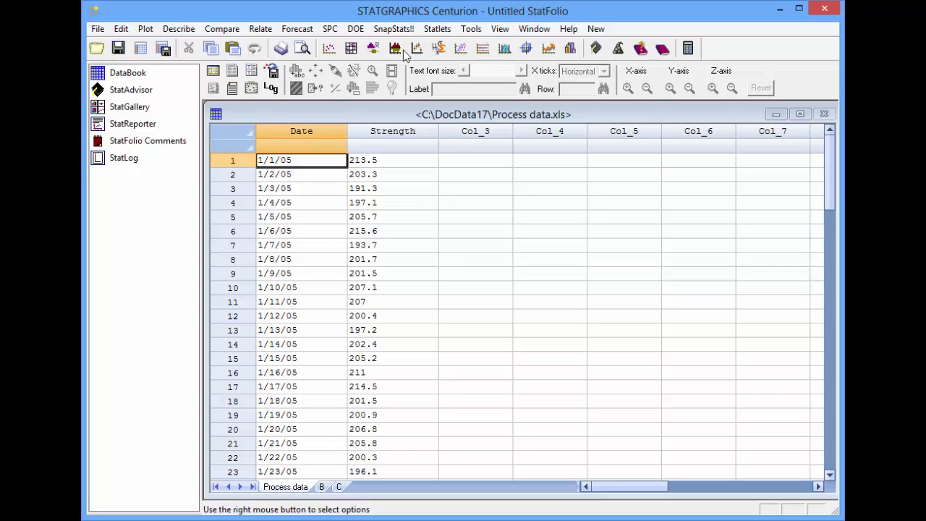
Step: Set up a process capability analysis for individuals with Strength as the data and Date as the date/time labels
{"action": "left_click", "coordinate": [329, 29]}
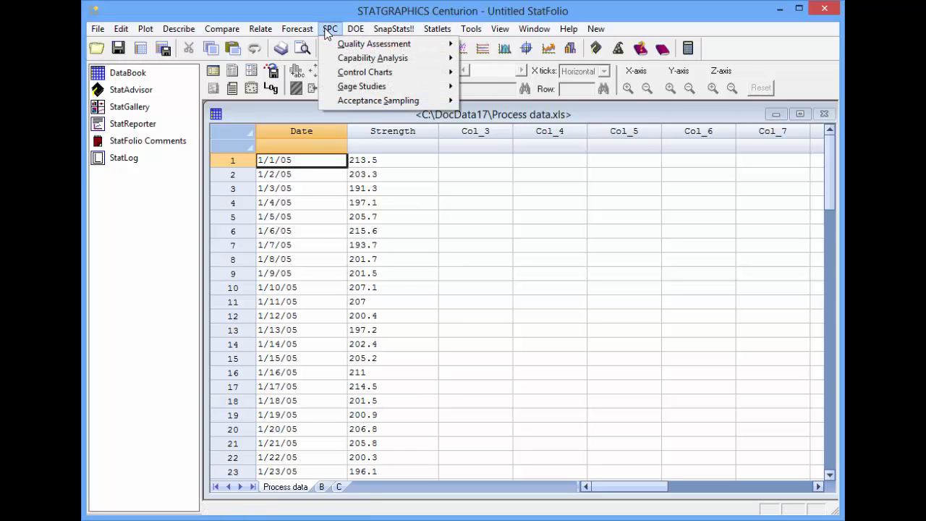
{"action": "mouse_move", "coordinate": [354, 63]}
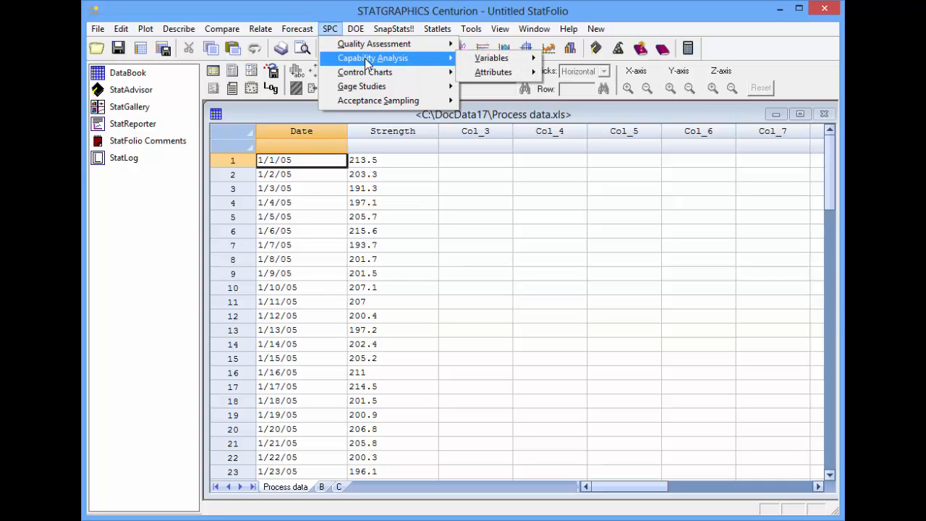
{"action": "mouse_move", "coordinate": [503, 64]}
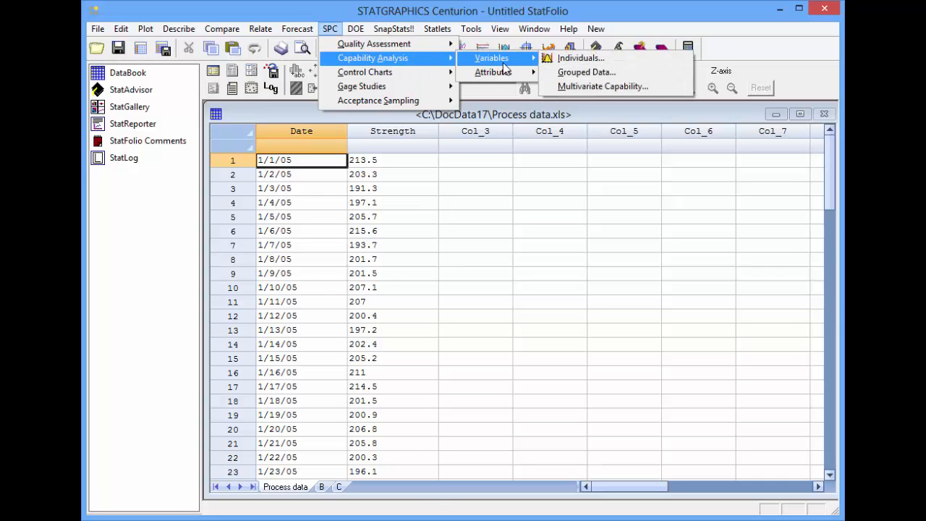
{"action": "left_click", "coordinate": [568, 61]}
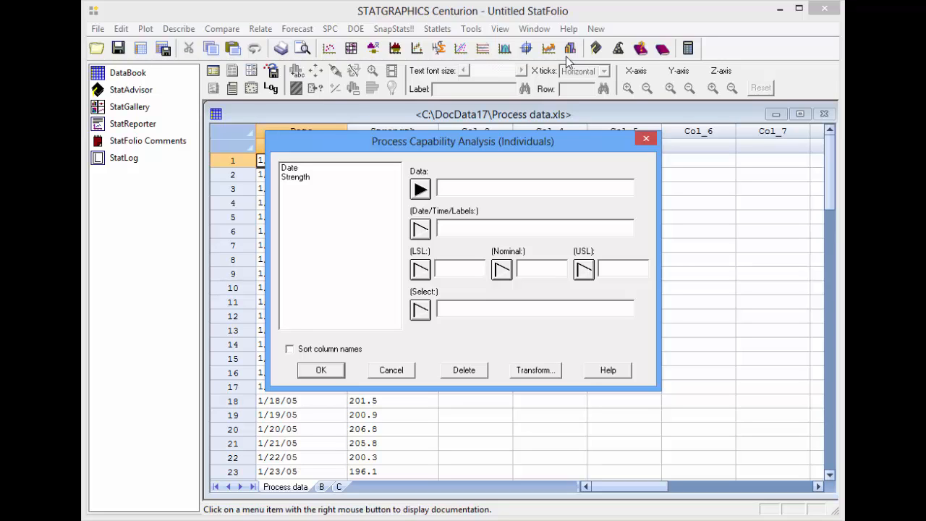
{"action": "left_click", "coordinate": [311, 178]}
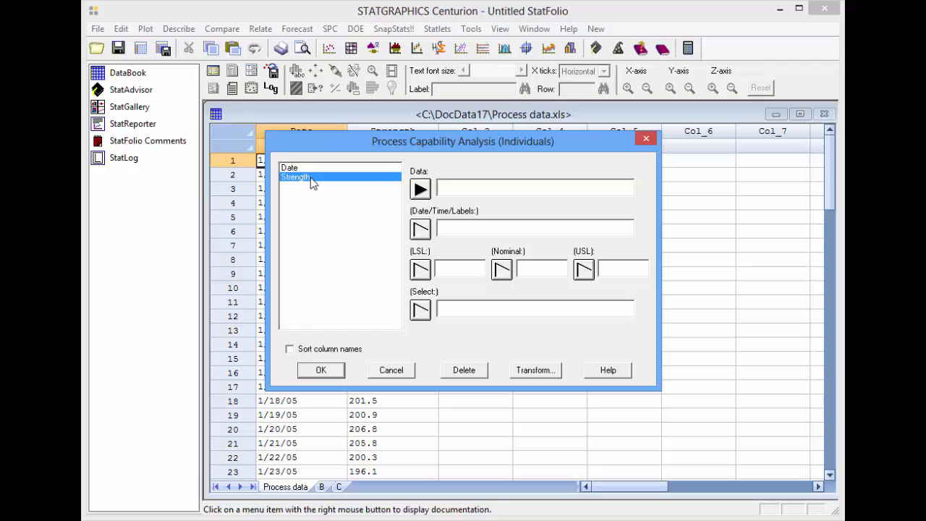
{"action": "left_click", "coordinate": [419, 191]}
{"action": "left_click", "coordinate": [361, 168]}
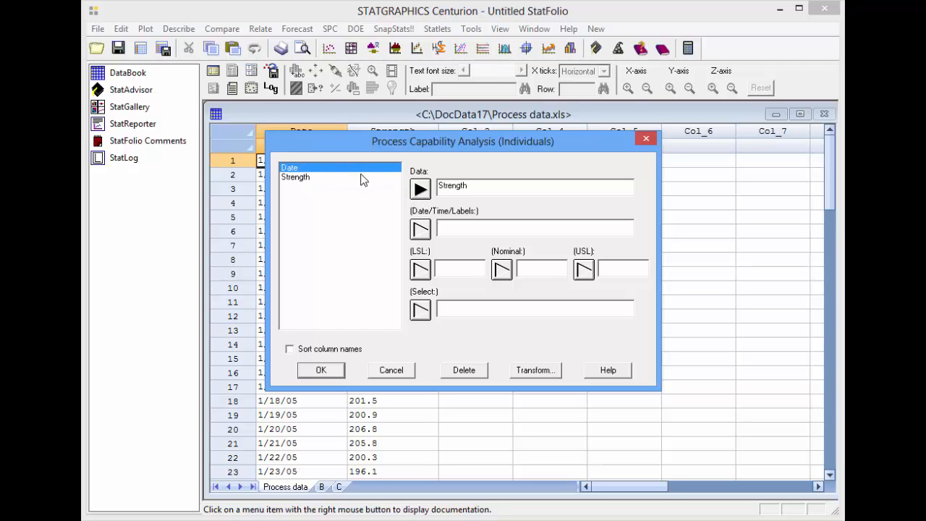
{"action": "left_click", "coordinate": [422, 231]}
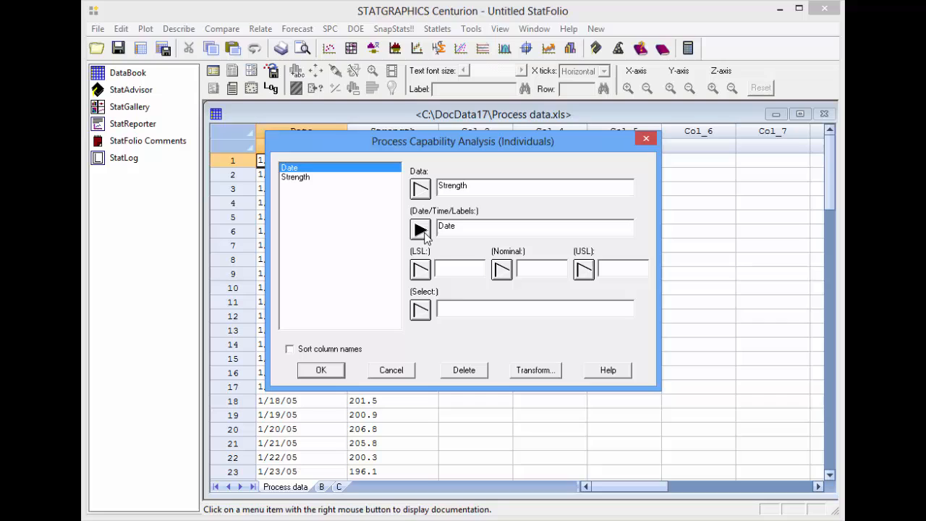
Step: Set the lower specification limit to 175, the nominal to 200 and the upper limit to 250, and accept the analysis inputs
{"action": "left_click", "coordinate": [452, 268]}
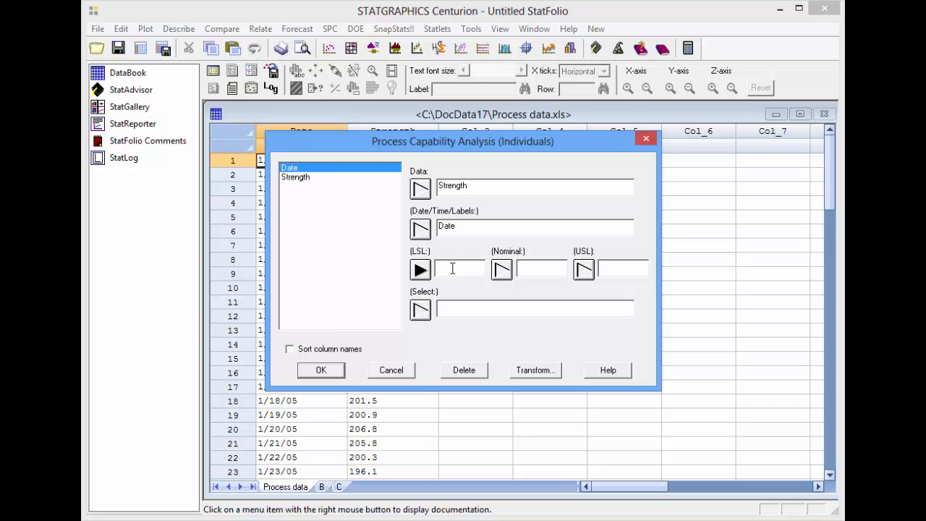
{"action": "type", "text": "175"}
{"action": "key", "text": "Tab"}
{"action": "type", "text": "200"}
{"action": "key", "text": "Tab"}
{"action": "type", "text": "250"}
{"action": "left_click", "coordinate": [323, 371]}
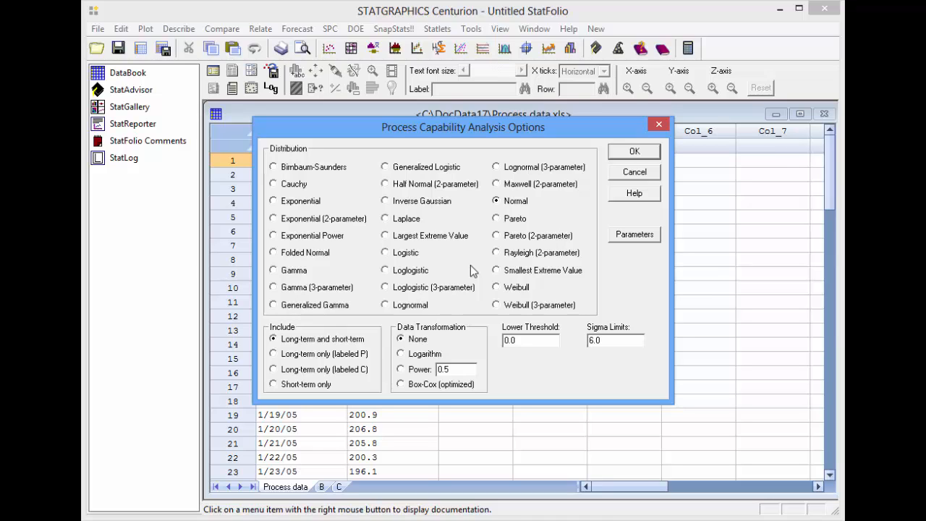
Step: Fit the Largest Extreme Value distribution and add a Tolerance Chart to the default tables and graphs
{"action": "left_click", "coordinate": [389, 237]}
{"action": "left_click", "coordinate": [630, 153]}
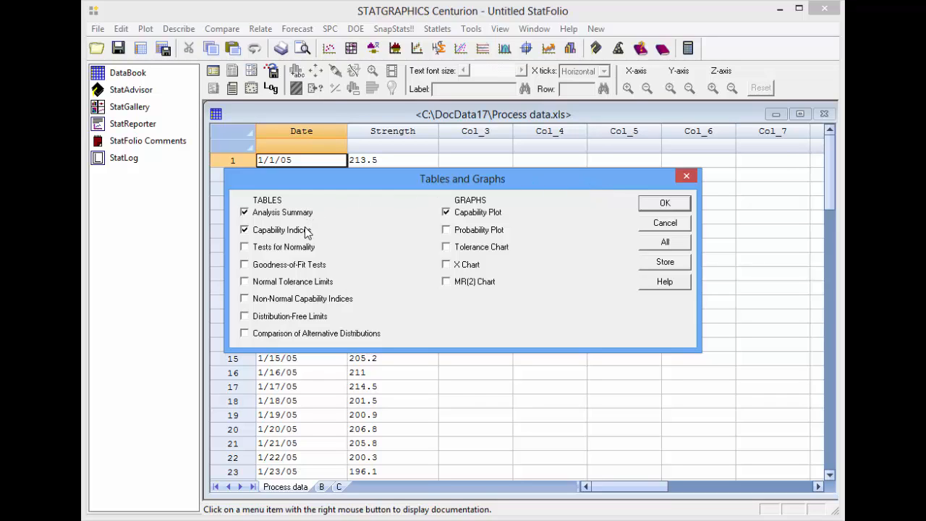
{"action": "left_click", "coordinate": [470, 248]}
{"action": "left_click", "coordinate": [665, 203]}
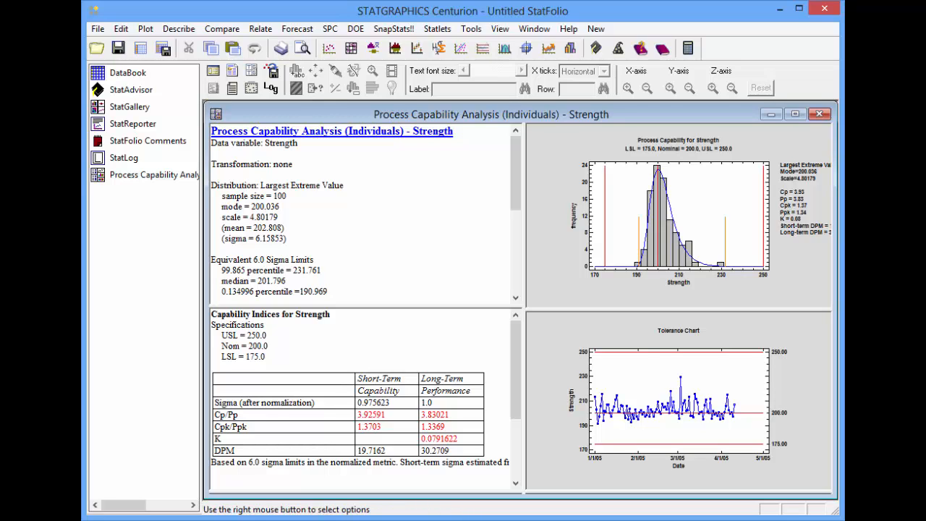
Step: Add the Zmin index to the Capability Indices table for Strength
{"action": "double_click", "coordinate": [391, 330]}
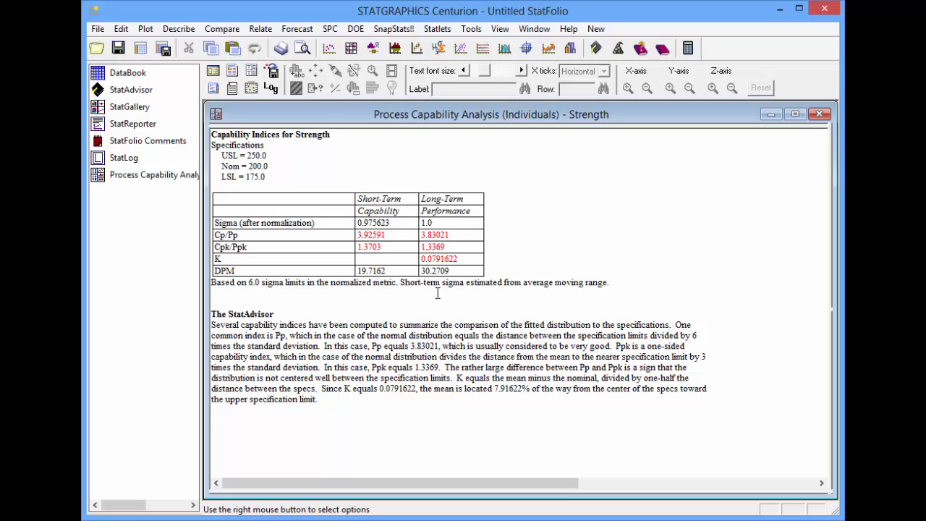
{"action": "right_click", "coordinate": [584, 188]}
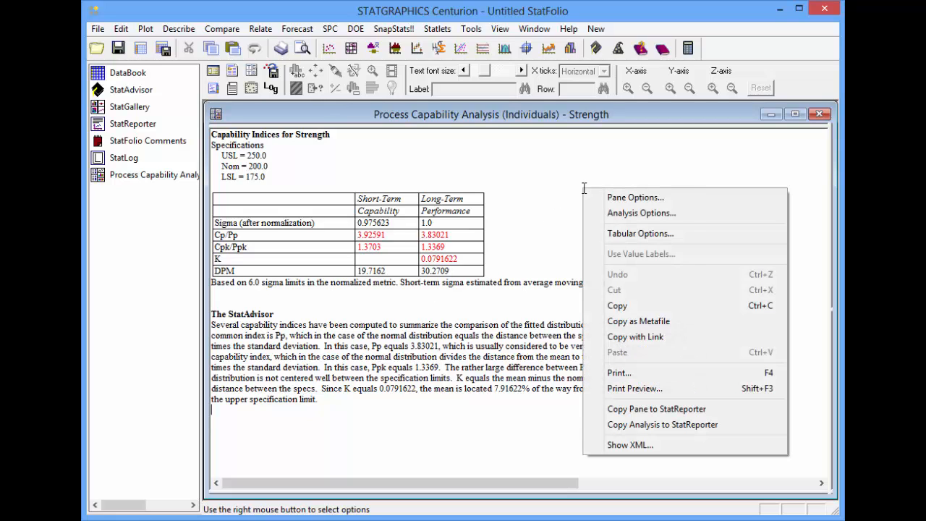
{"action": "left_click", "coordinate": [615, 199]}
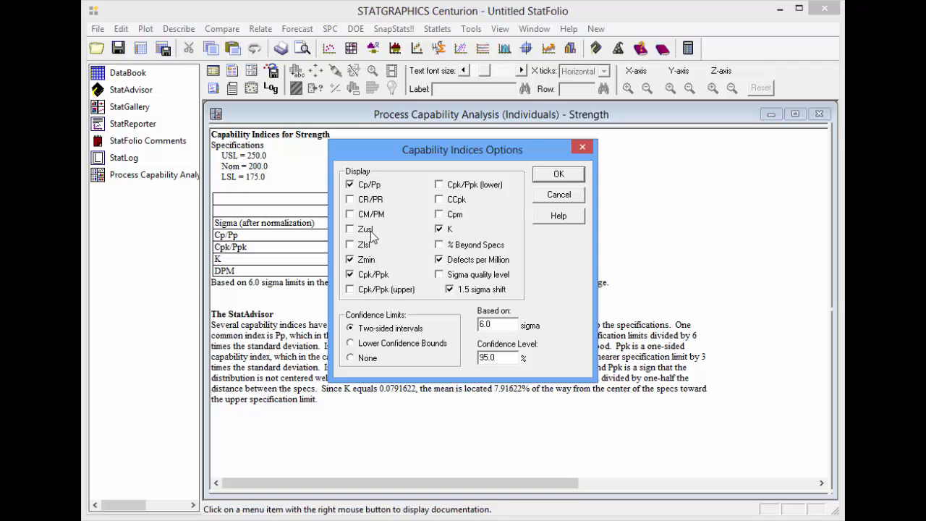
{"action": "left_click", "coordinate": [559, 174]}
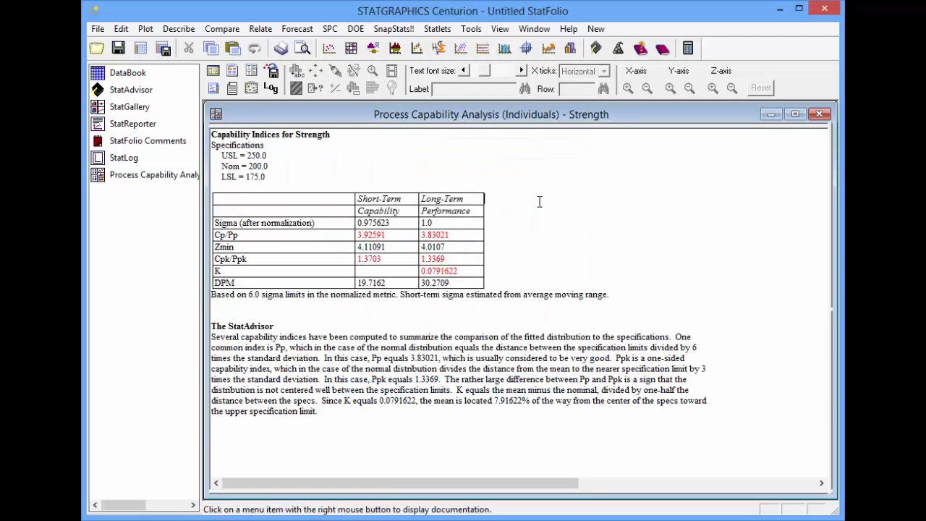
{"action": "double_click", "coordinate": [538, 201]}
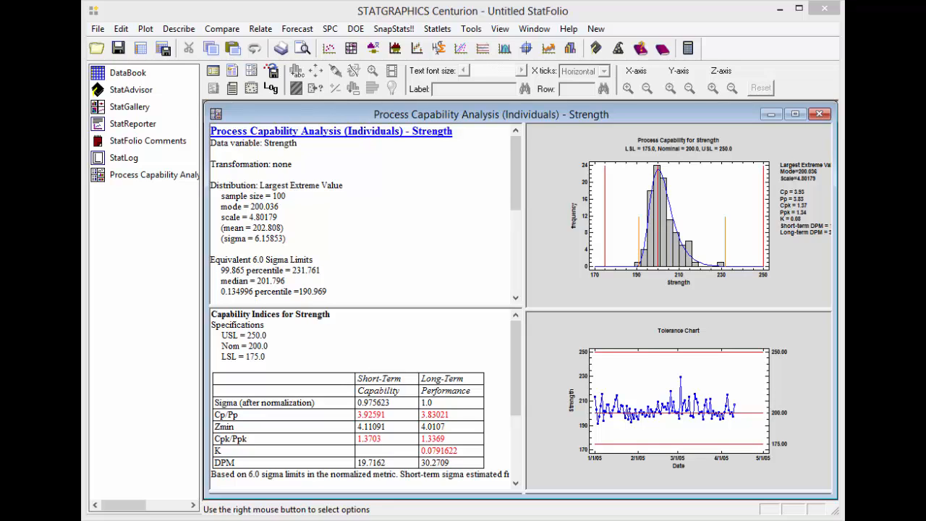
Step: Make the StatFolio's owner access password protected, entering and re-entering the StatFolio password
{"action": "left_click", "coordinate": [122, 30]}
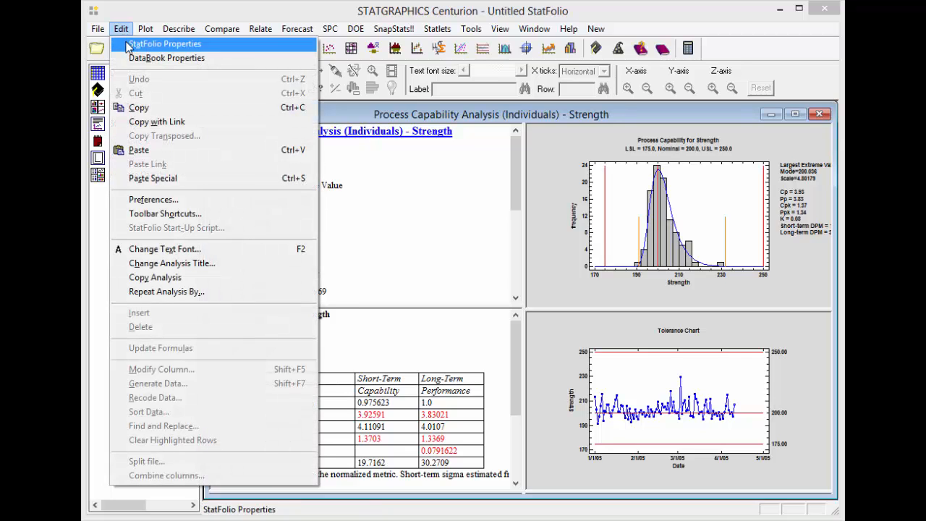
{"action": "left_click", "coordinate": [128, 45]}
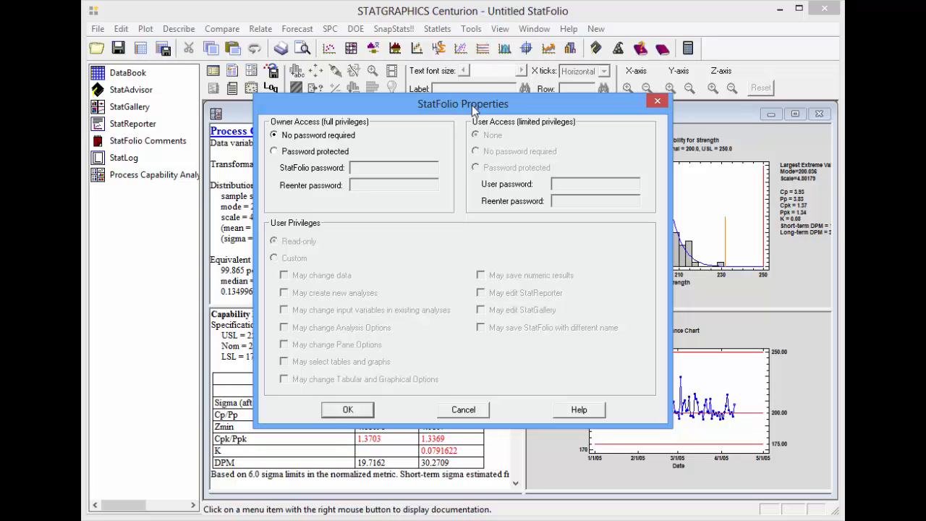
{"action": "left_click", "coordinate": [294, 153]}
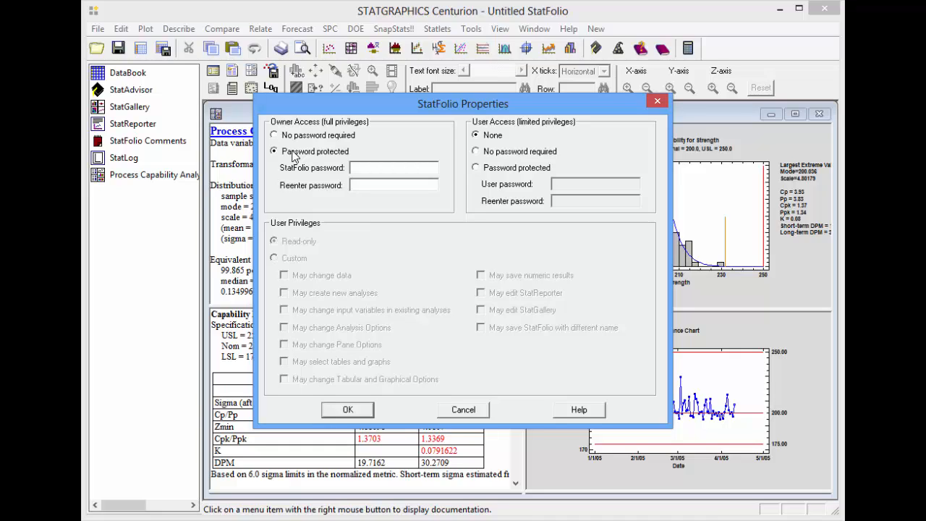
{"action": "left_click", "coordinate": [371, 168]}
{"action": "type", "text": "*****"}
{"action": "left_click", "coordinate": [384, 183]}
{"action": "type", "text": "*****"}
Step: Make the limited user access password protected, entering and re-entering the user password
{"action": "left_click", "coordinate": [484, 170]}
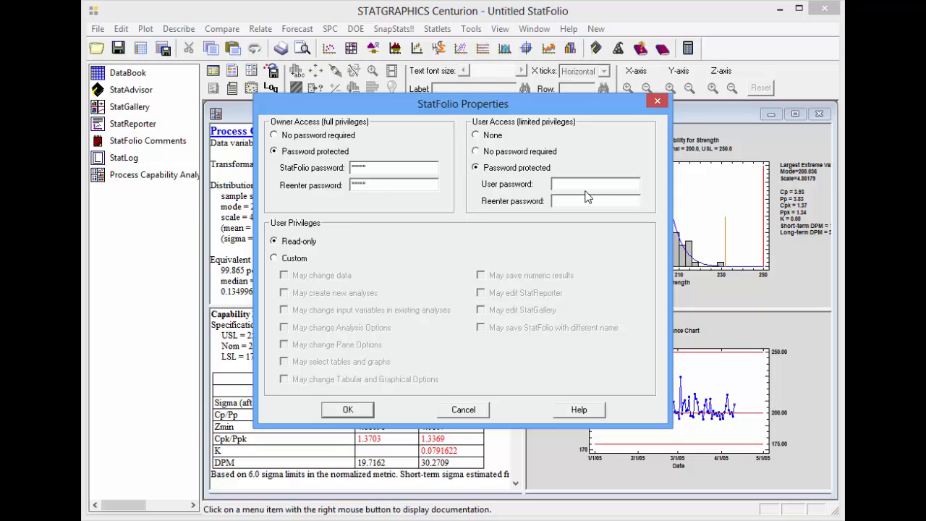
{"action": "type", "text": "*****"}
{"action": "key", "text": "Tab"}
{"action": "type", "text": "*****"}
Step: Give users custom privileges to select tables and graphs, edit the StatReporter and edit the StatGallery, and apply the StatFolio properties
{"action": "left_click", "coordinate": [291, 261]}
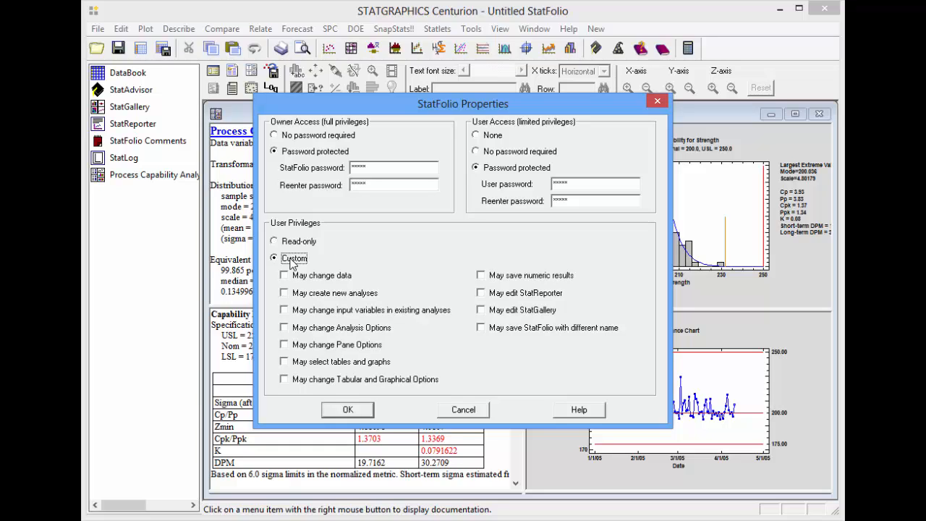
{"action": "left_click", "coordinate": [285, 363]}
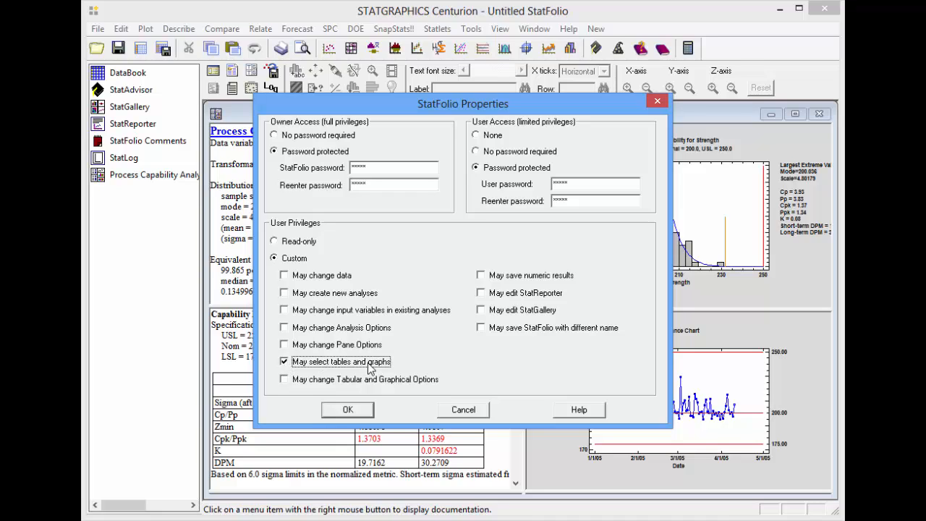
{"action": "left_click", "coordinate": [482, 293]}
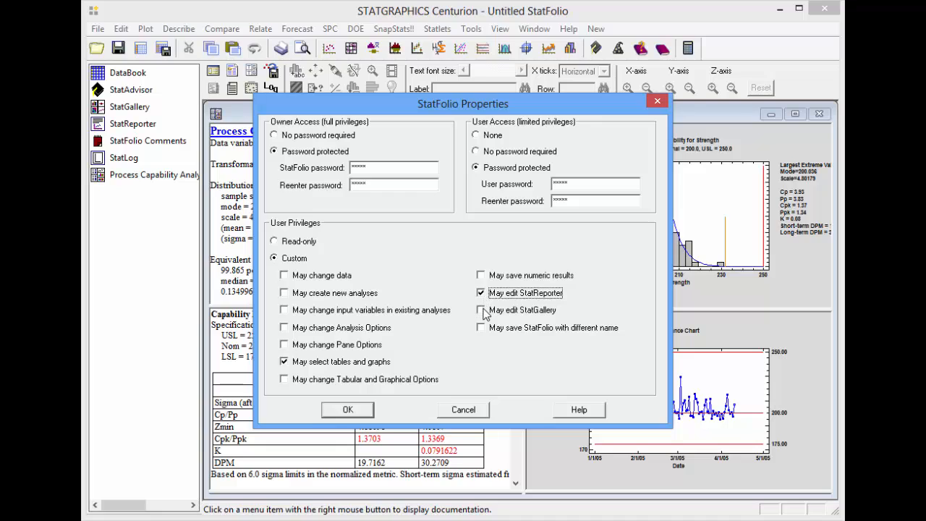
{"action": "left_click", "coordinate": [482, 310]}
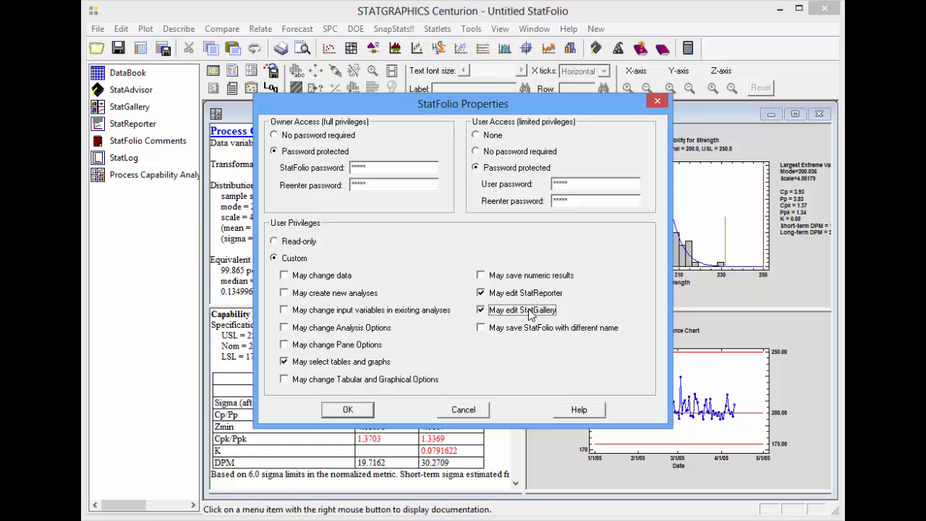
{"action": "left_click", "coordinate": [346, 410]}
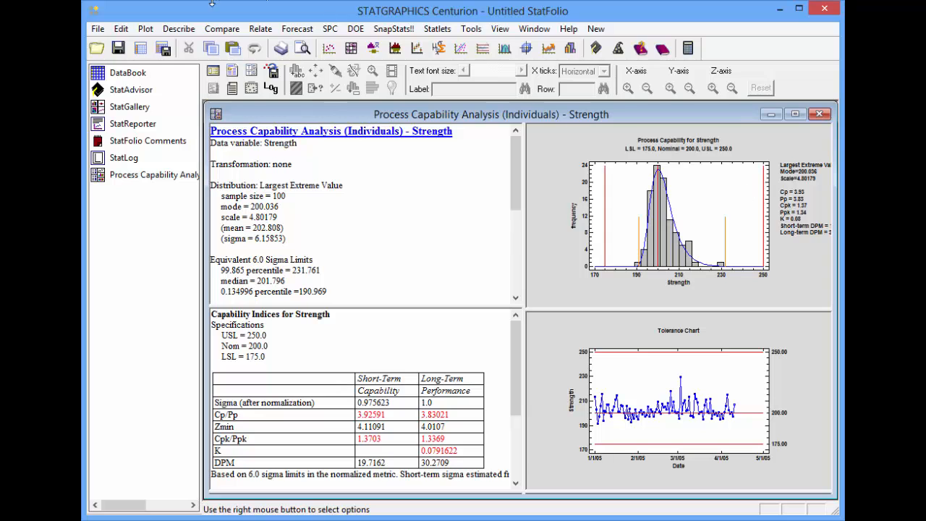
Step: Save the StatFolio as "process capability" in the videos folder
{"action": "left_click", "coordinate": [98, 29]}
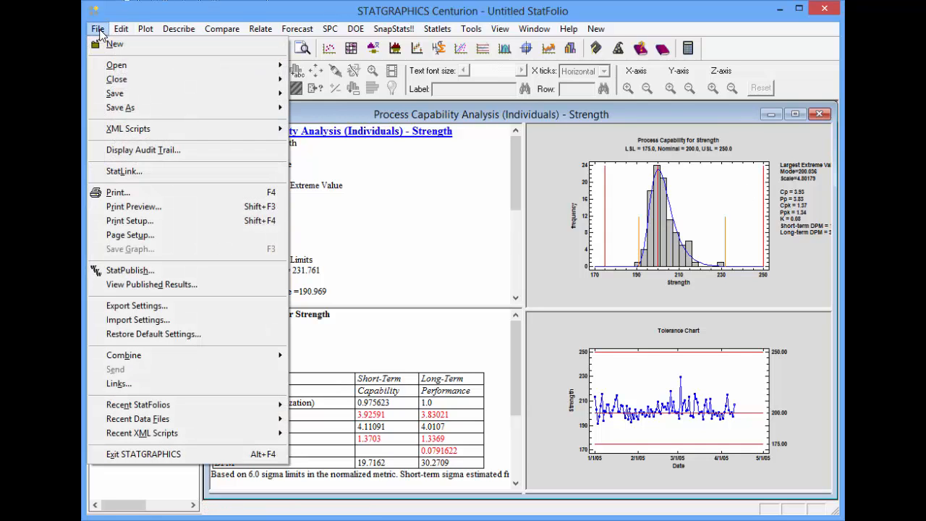
{"action": "mouse_move", "coordinate": [160, 116]}
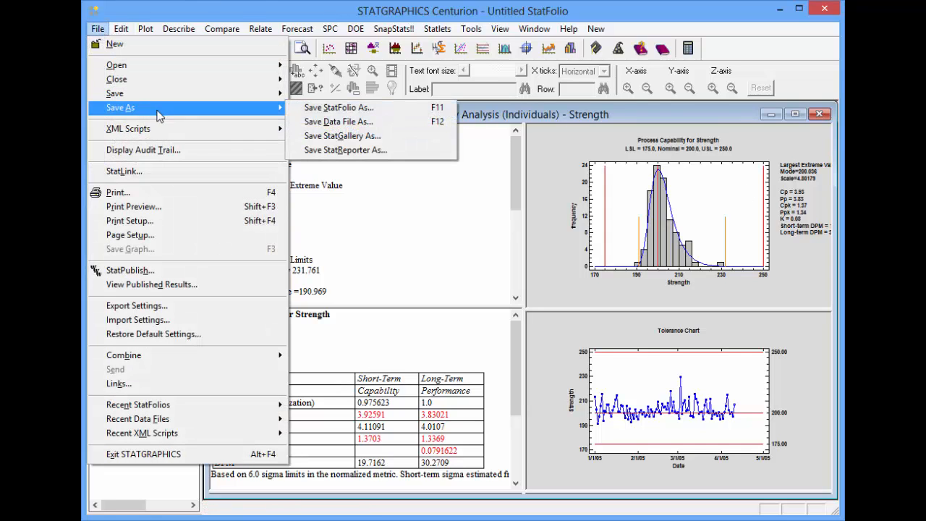
{"action": "left_click", "coordinate": [330, 109]}
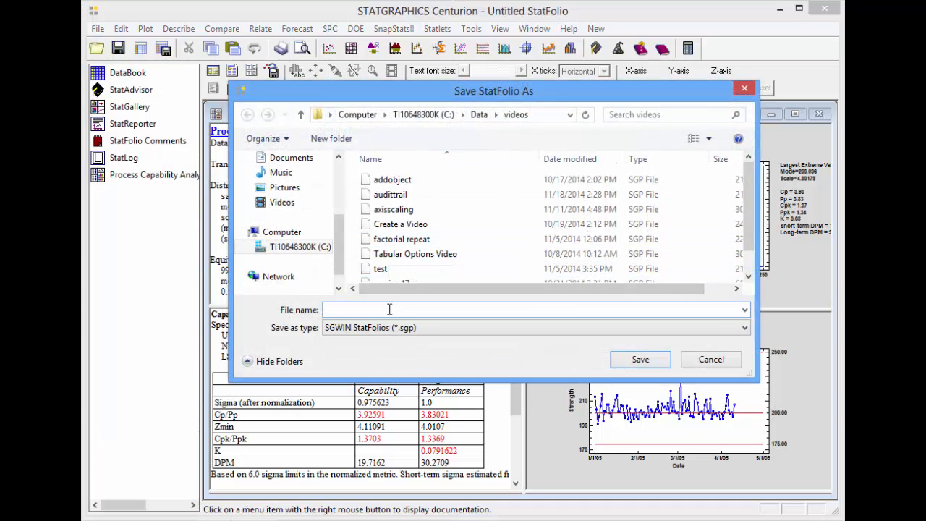
{"action": "type", "text": "process capability"}
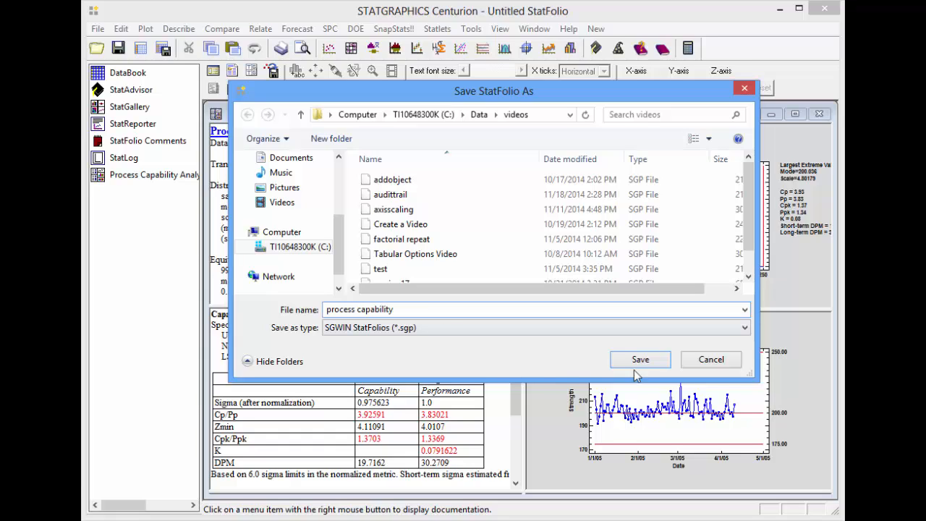
{"action": "left_click", "coordinate": [640, 358]}
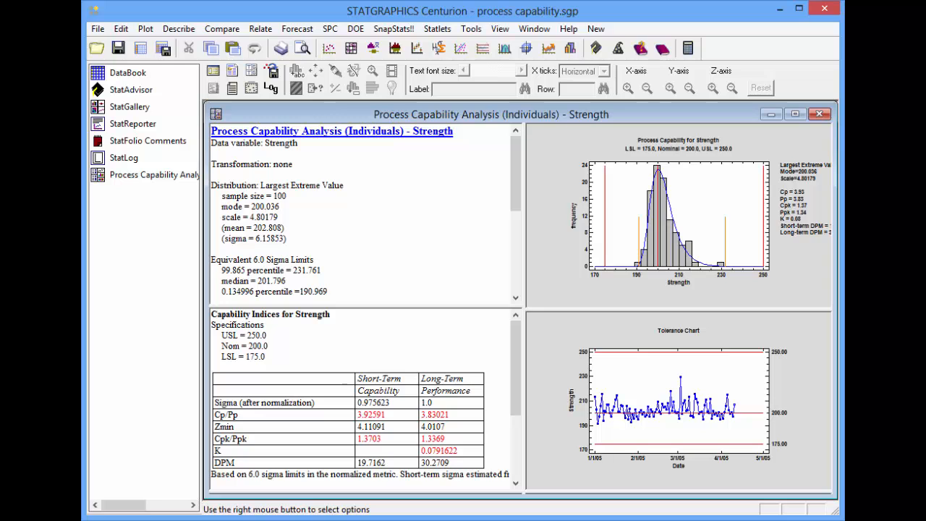
Step: Start a new StatFolio and reopen "process capability" from the videos folder, entering the StatFolio password
{"action": "left_click", "coordinate": [97, 29]}
{"action": "left_click", "coordinate": [105, 44]}
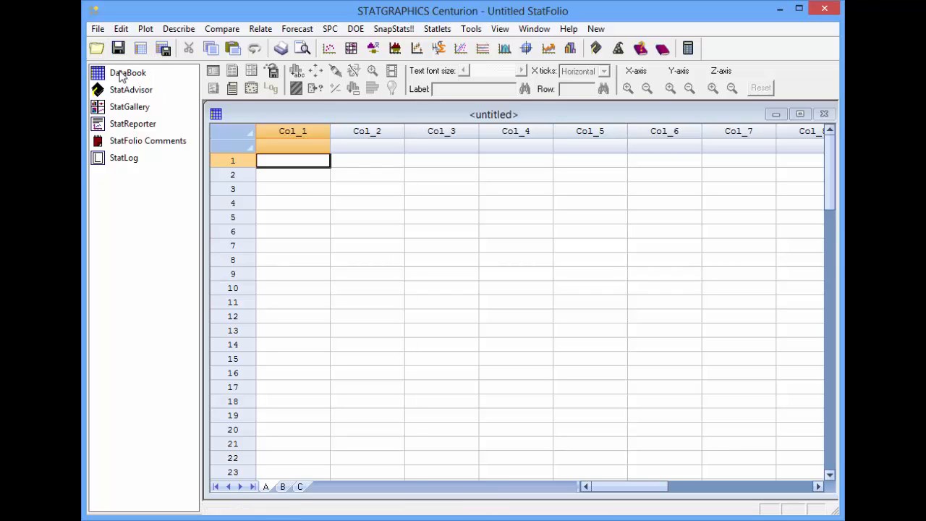
{"action": "left_click", "coordinate": [98, 29]}
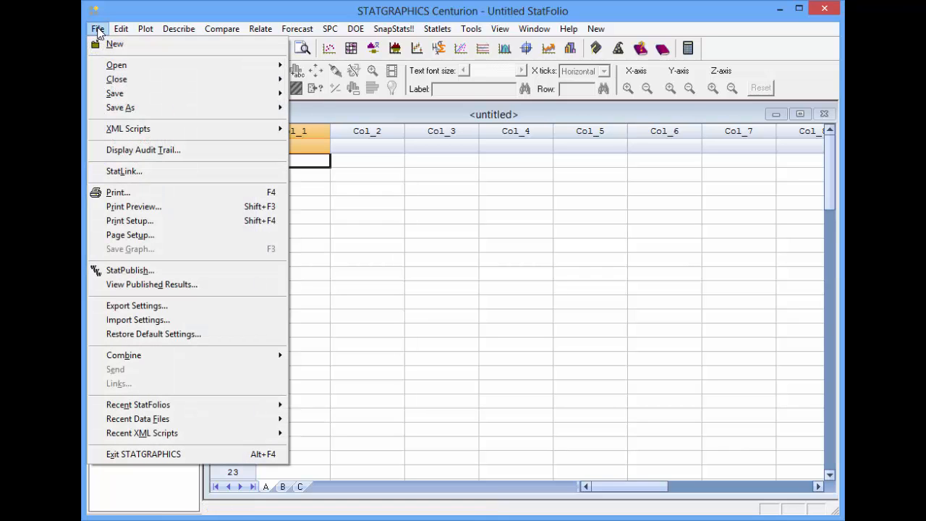
{"action": "mouse_move", "coordinate": [116, 65]}
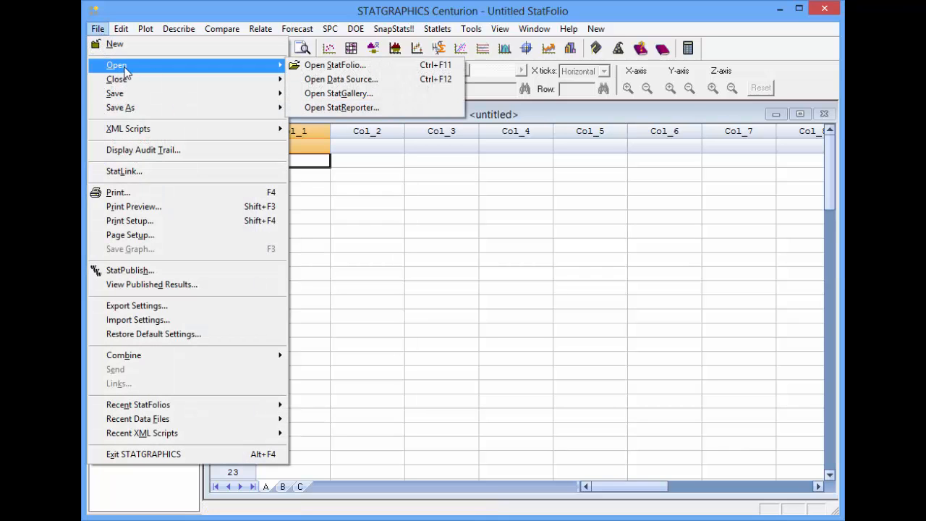
{"action": "left_click", "coordinate": [348, 68]}
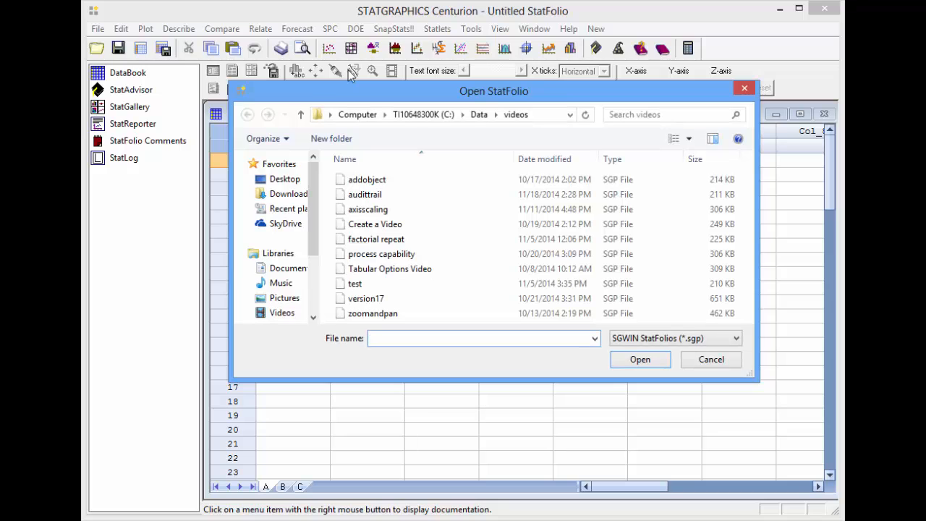
{"action": "left_click", "coordinate": [417, 255]}
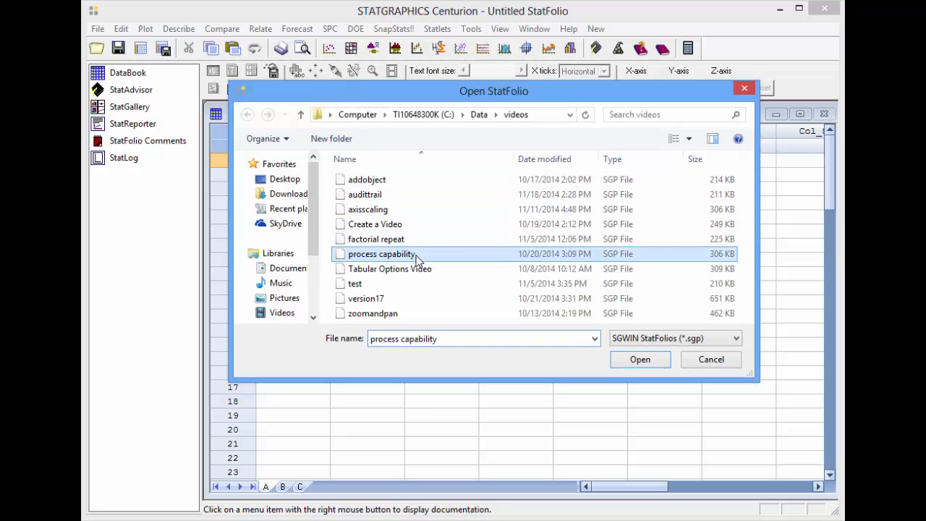
{"action": "left_click", "coordinate": [649, 368]}
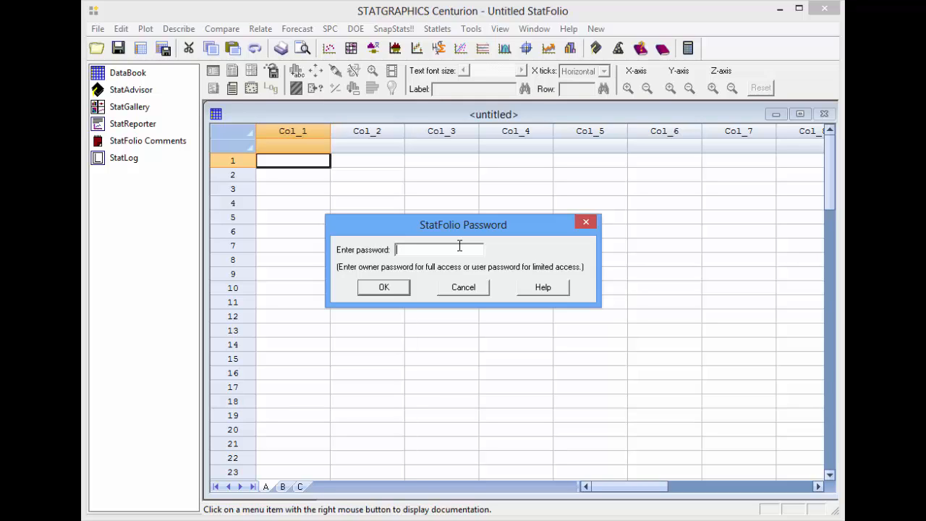
{"action": "type", "text": "*****"}
{"action": "left_click", "coordinate": [386, 288]}
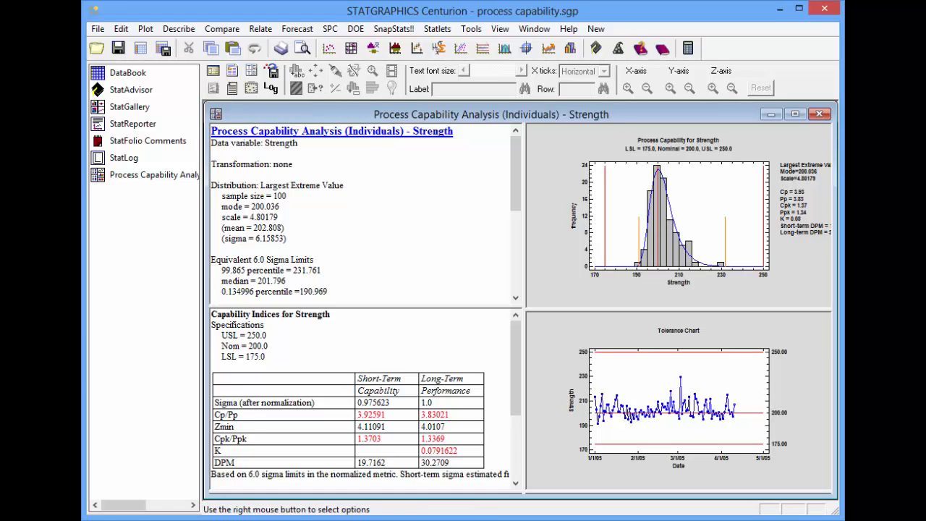
Step: Display the StatFolio's audit trail and examine its entries, including the modified datasheets and modified analyses
{"action": "left_click", "coordinate": [97, 30]}
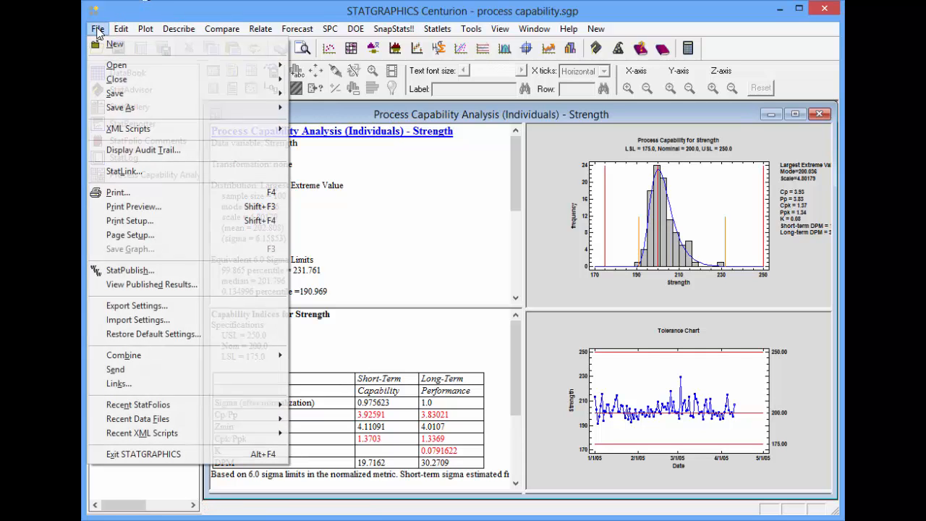
{"action": "left_click", "coordinate": [163, 150]}
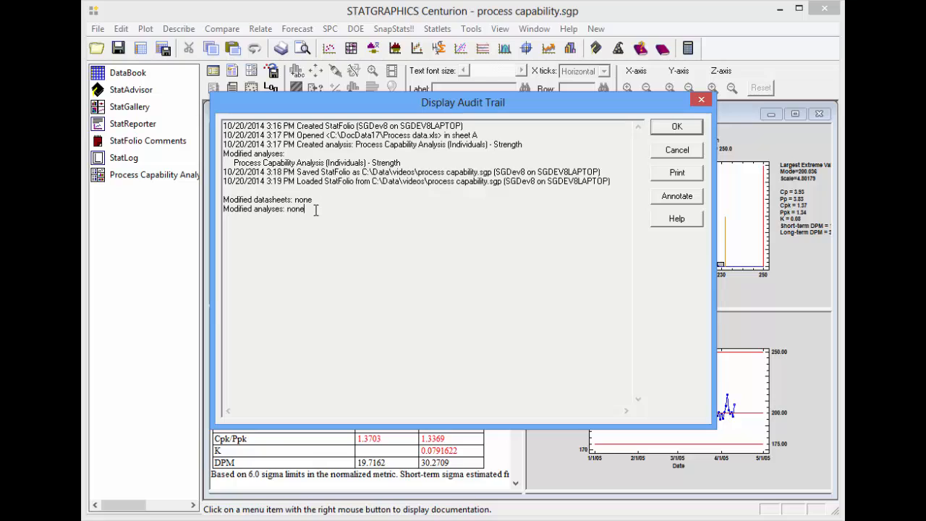
{"action": "left_click_drag", "start_coordinate": [314, 209], "coordinate": [226, 208]}
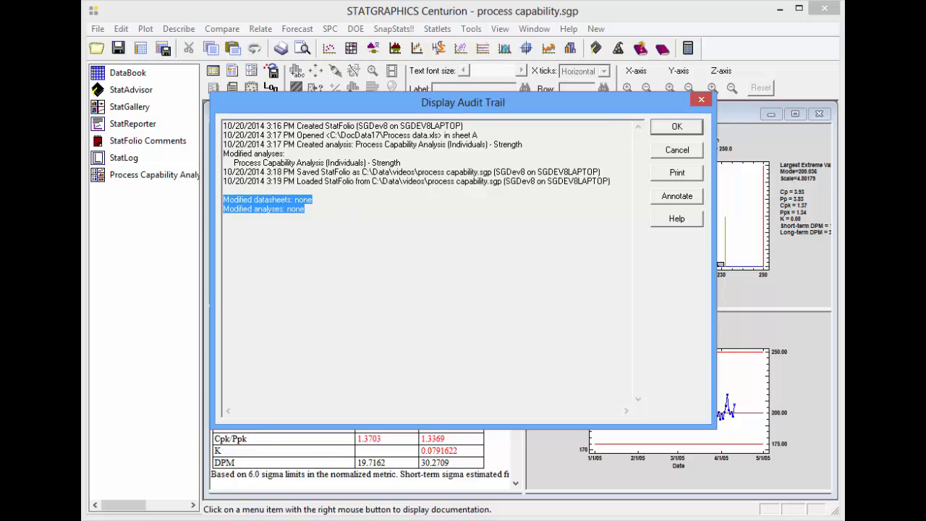
Step: Annotate the audit trail with a note stating the creator's first name followed by "created this StatFolio for a video."
{"action": "left_click", "coordinate": [672, 197]}
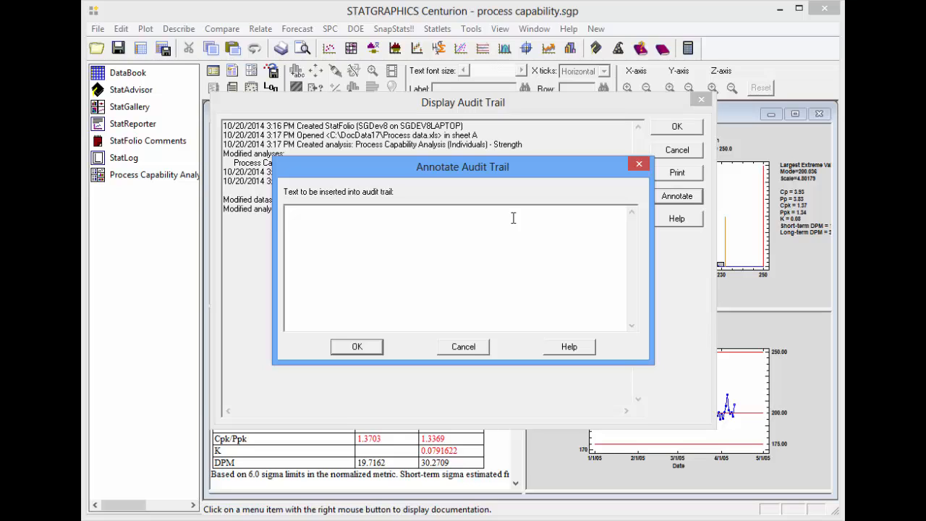
{"action": "type", "text": "Neil created this StatFolio"}
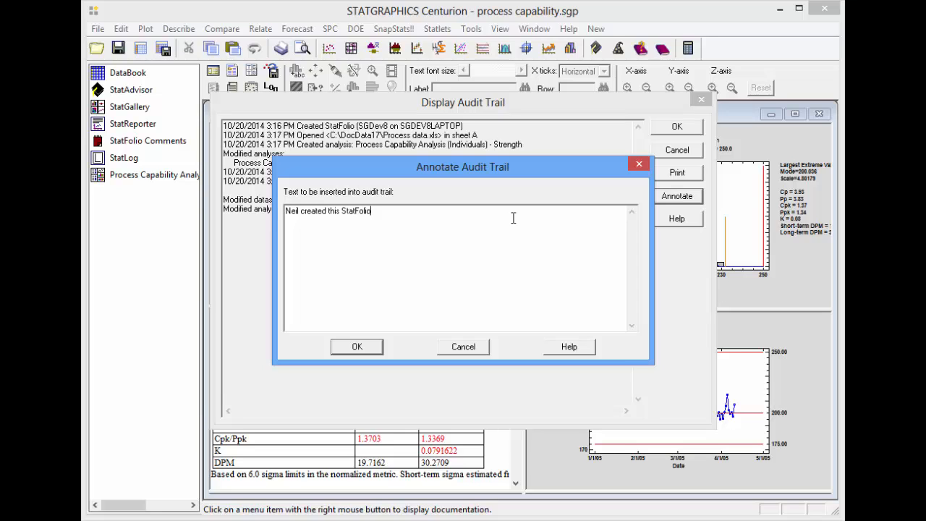
{"action": "type", "text": " for a video."}
{"action": "left_click", "coordinate": [369, 348]}
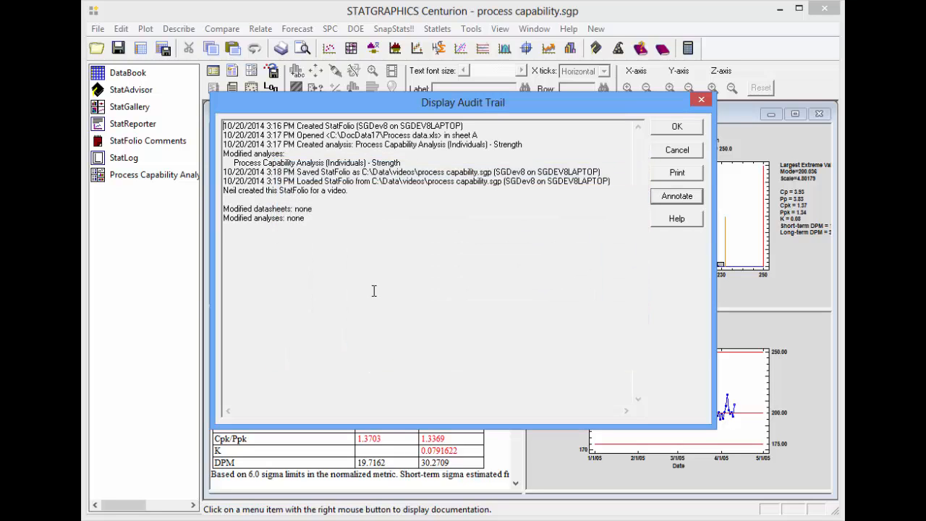